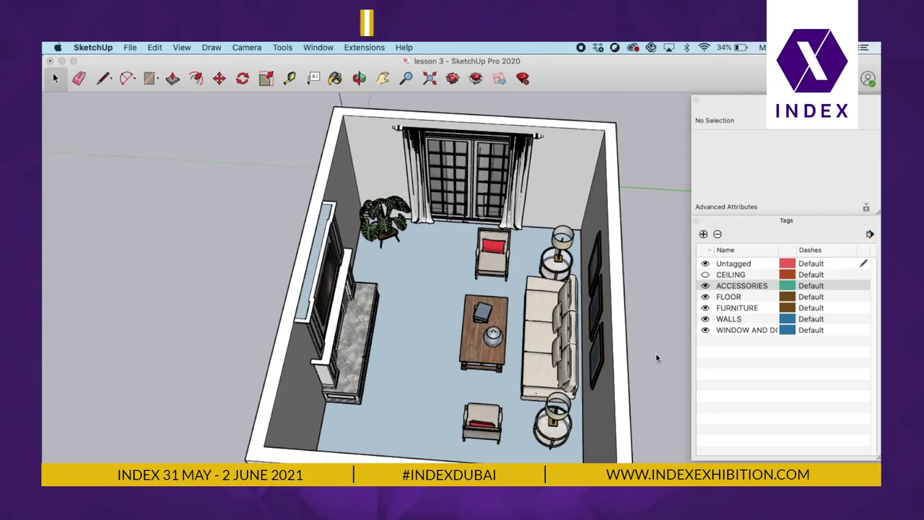
# Step: Draw a rectangle across the top of the room between opposite inner wall corners
pyautogui.moveTo(621, 328)
pyautogui.mouseDown(button='middle')
pyautogui.moveTo(433, 325)
pyautogui.moveTo(675, 318)
pyautogui.moveTo(518, 330)
pyautogui.moveTo(505, 361)
pyautogui.moveTo(427, 406)
pyautogui.mouseUp(button='middle')
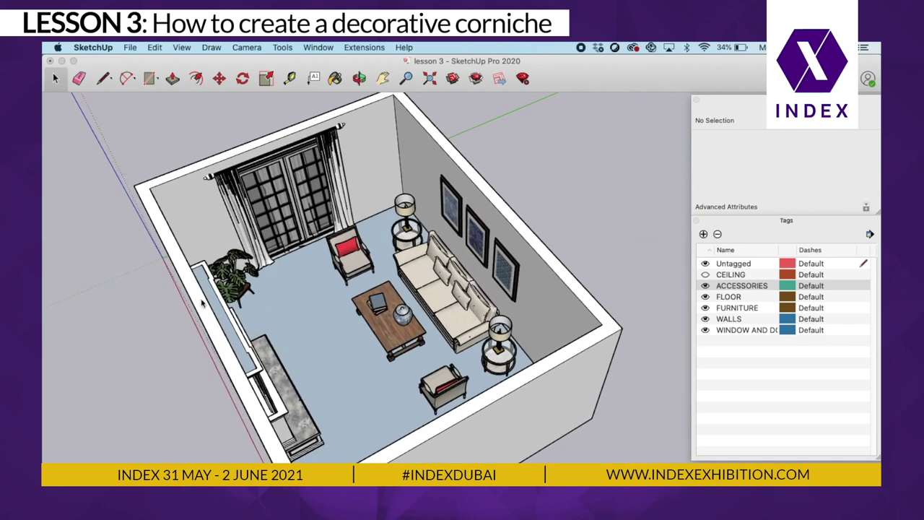
pyautogui.moveTo(376, 389); pyautogui.dragTo(432, 203, button='middle')
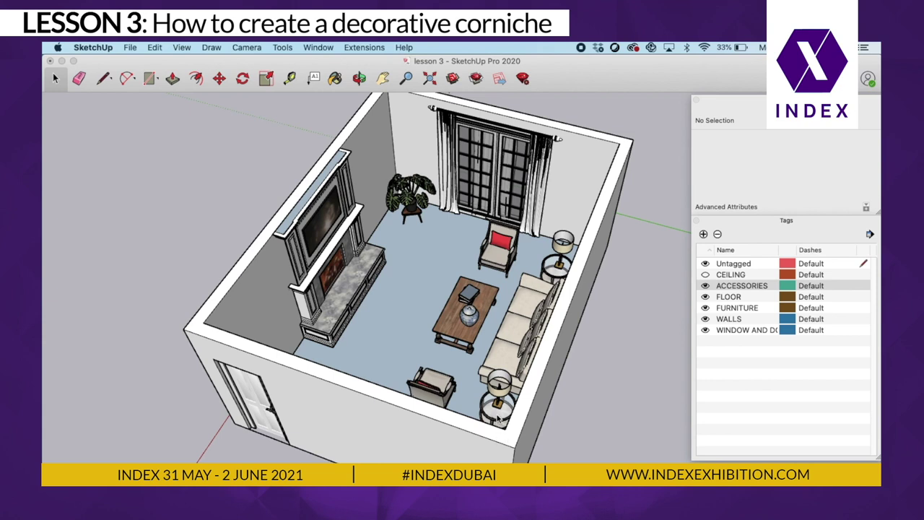
pyautogui.scroll(-4, 499, 388)
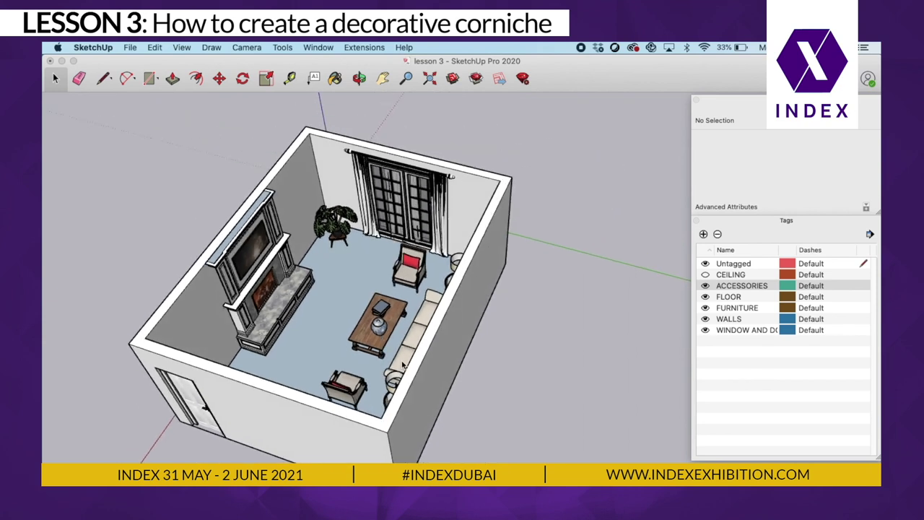
pyautogui.moveTo(356, 309)
pyautogui.mouseDown(button='middle')
pyautogui.moveTo(367, 334)
pyautogui.moveTo(462, 356)
pyautogui.moveTo(427, 289)
pyautogui.moveTo(418, 309)
pyautogui.moveTo(429, 326)
pyautogui.moveTo(570, 352)
pyautogui.mouseUp(button='middle')
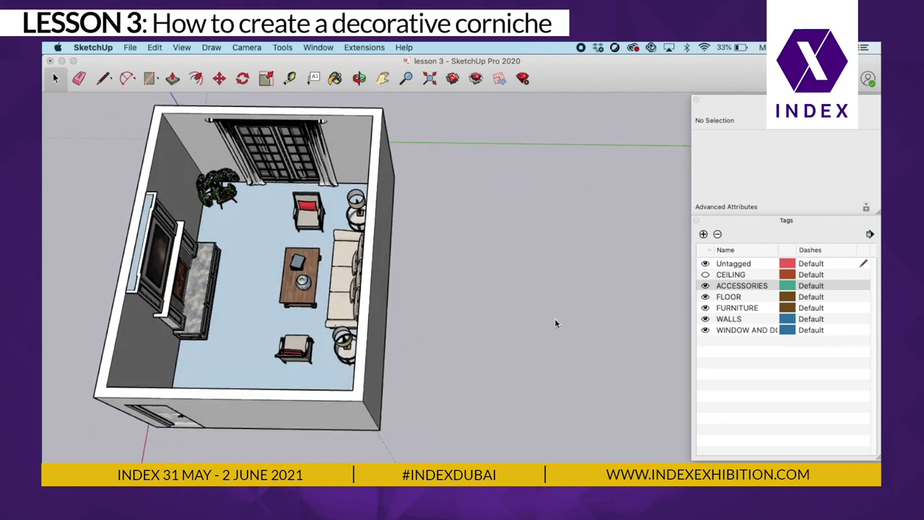
pyautogui.click(149, 78)
pyautogui.click(162, 113)
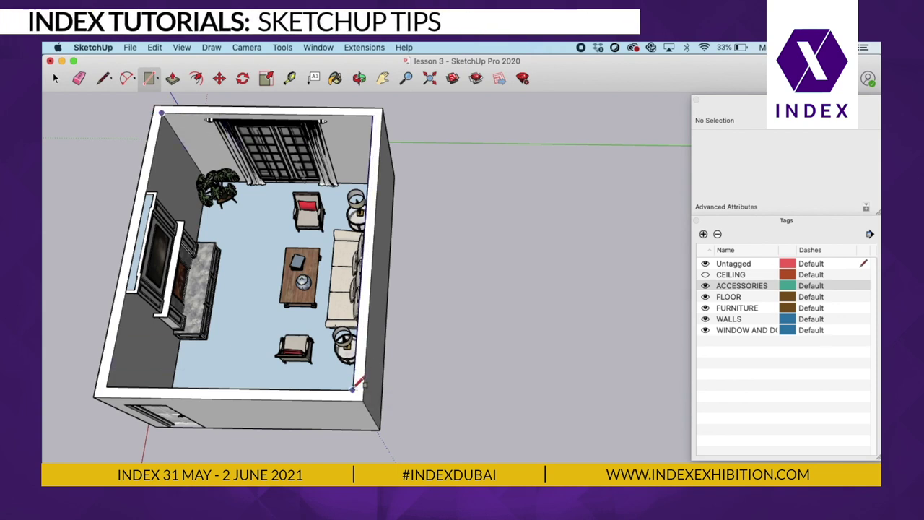
pyautogui.click(353, 389)
pyautogui.click(57, 80)
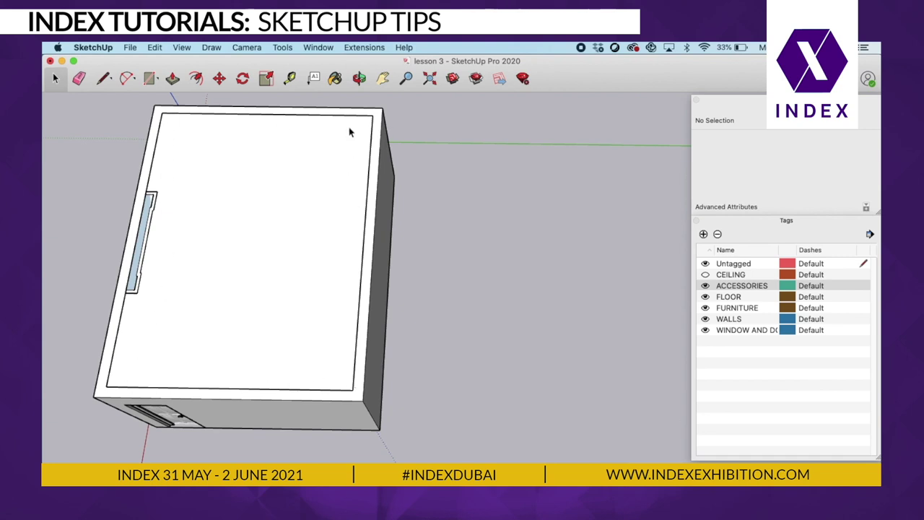
# Step: Move the new rectangular face along the green axis to clear space beside the room
pyautogui.click(273, 203)
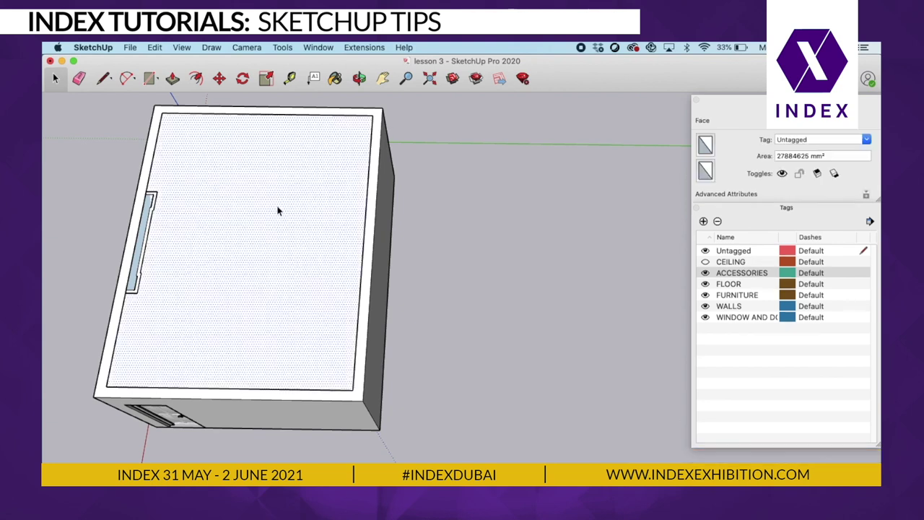
pyautogui.click(218, 79)
pyautogui.click(212, 228)
pyautogui.click(513, 228)
pyautogui.moveTo(476, 228)
pyautogui.keyDown('shift'); pyautogui.mouseDown(button='middle')
pyautogui.moveTo(376, 235)
pyautogui.moveTo(473, 233)
pyautogui.mouseUp(button='middle'); pyautogui.keyUp('shift')
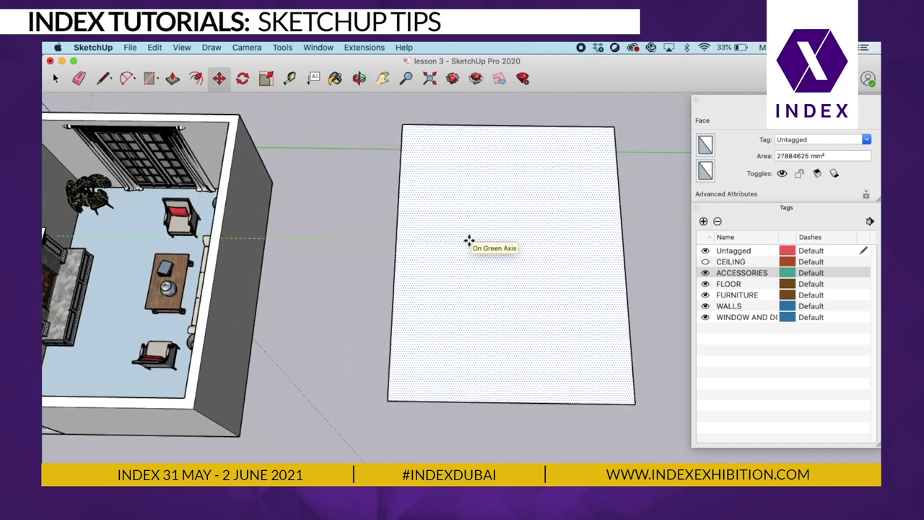
pyautogui.click(468, 240)
pyautogui.keyDown('shift'); pyautogui.moveTo(438, 276); pyautogui.dragTo(500, 270, button='middle'); pyautogui.keyUp('shift')
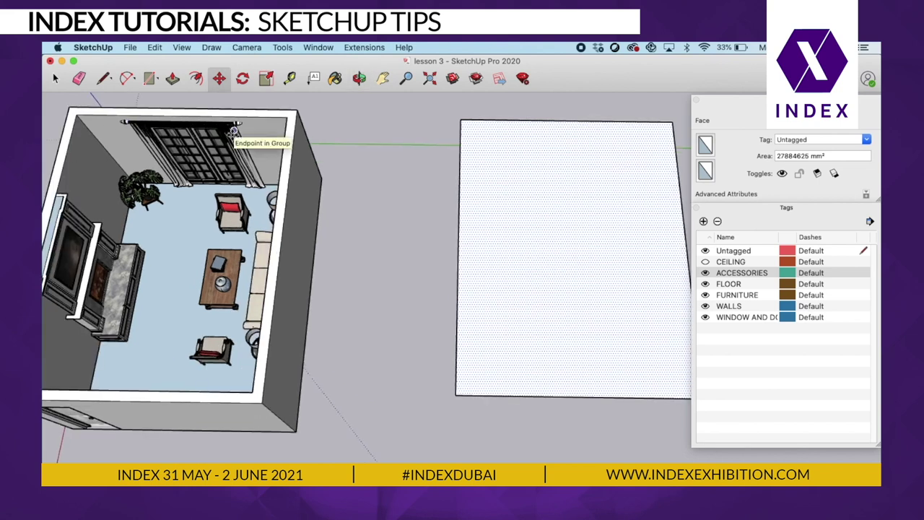
pyautogui.keyDown('shift'); pyautogui.moveTo(553, 256); pyautogui.dragTo(499, 243, button='middle'); pyautogui.keyUp('shift')
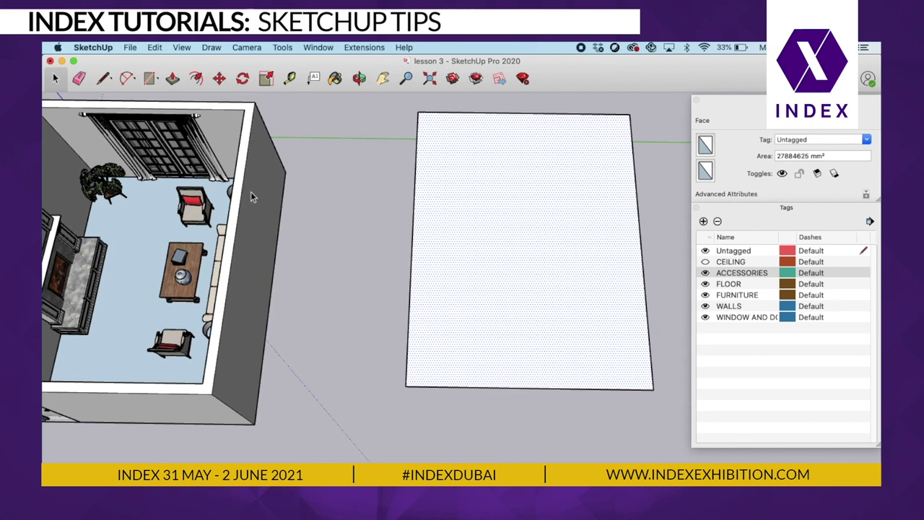
# Step: Offset the outline of the separate rectangular face inward to form a narrow border
pyautogui.moveTo(567, 160); pyautogui.dragTo(402, 198, button='middle')
pyautogui.moveTo(505, 246); pyautogui.dragTo(376, 188, button='middle')
pyautogui.click(196, 78)
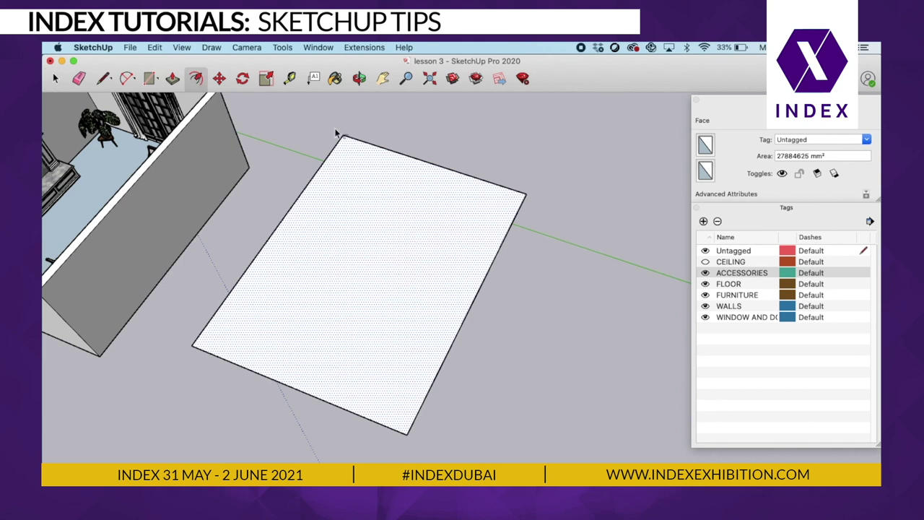
pyautogui.click(505, 200)
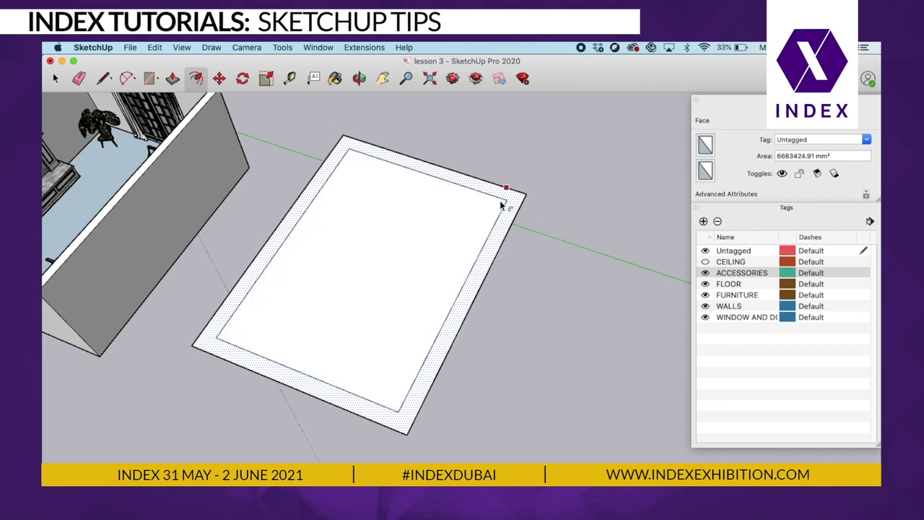
pyautogui.scroll(3, 509, 200)
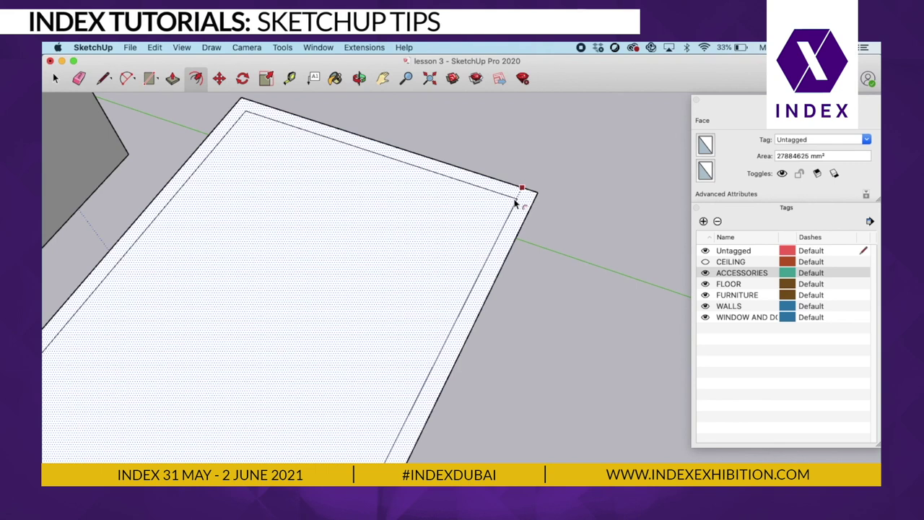
pyautogui.click(521, 200)
pyautogui.press('space')
# Step: Draw a vertical rectangular face hanging below the border, spanning the width between its inner and outer edges
pyautogui.moveTo(511, 308); pyautogui.dragTo(501, 217, button='middle')
pyautogui.scroll(5, 505, 213)
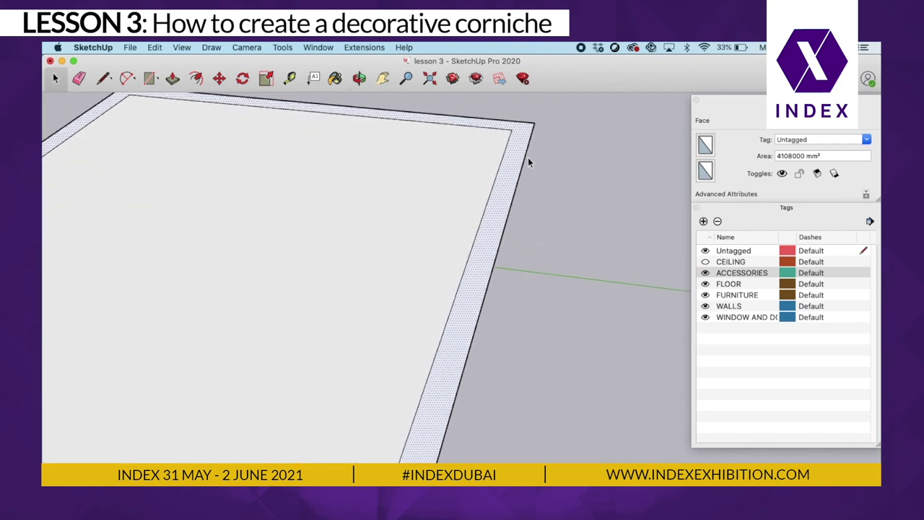
pyautogui.scroll(-4, 520, 210)
pyautogui.moveTo(495, 190); pyautogui.dragTo(484, 166, button='middle')
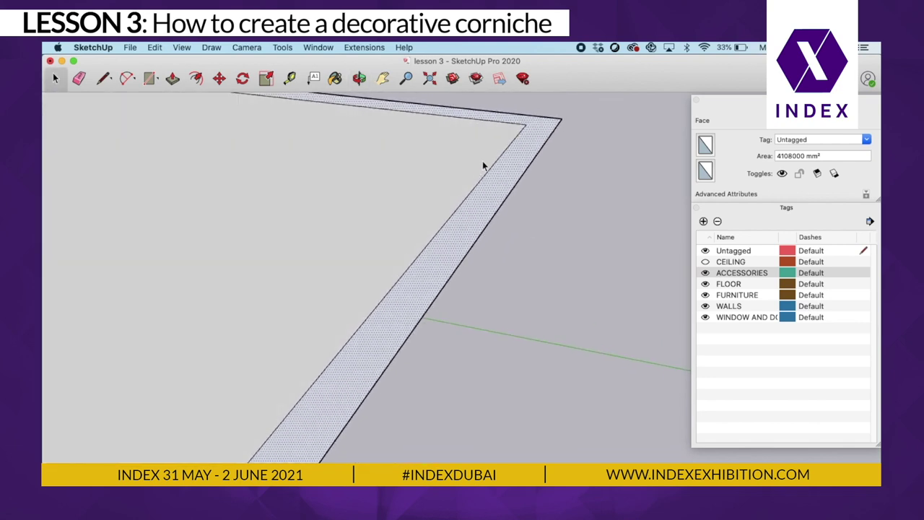
pyautogui.click(103, 79)
pyautogui.click(437, 232)
pyautogui.click(477, 239)
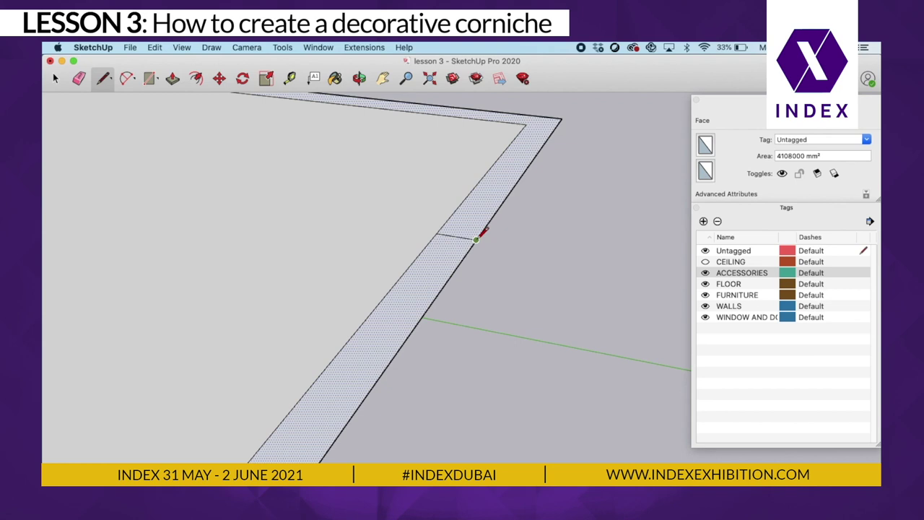
pyautogui.click(475, 277)
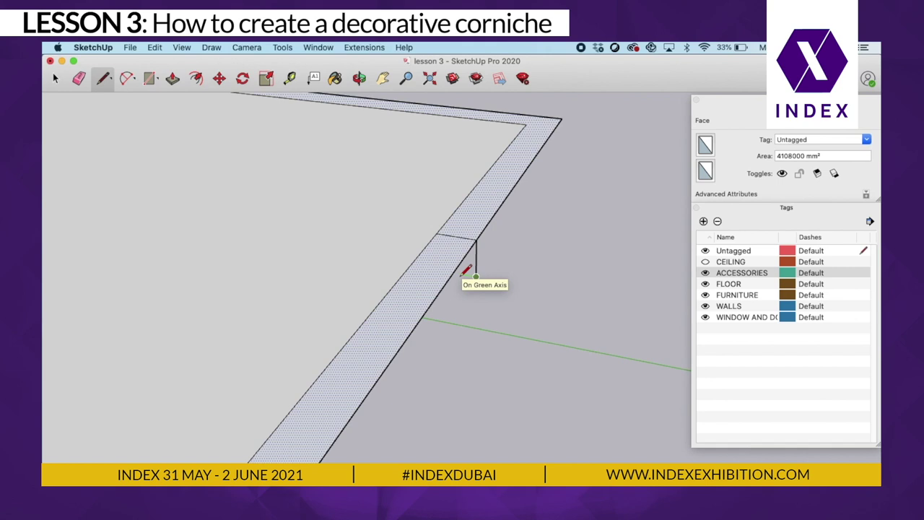
pyautogui.press('Return')
pyautogui.click(437, 234)
pyautogui.press('space')
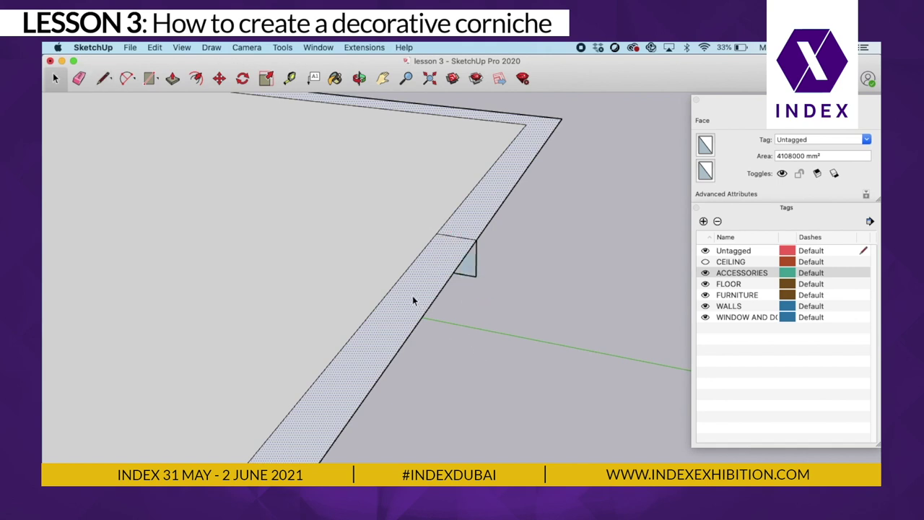
# Step: Delete the border face and the large inner face, keeping their edges and the small vertical face
pyautogui.press('Delete')
pyautogui.moveTo(396, 307); pyautogui.dragTo(462, 328, button='middle')
pyautogui.click(387, 300)
pyautogui.click(429, 313)
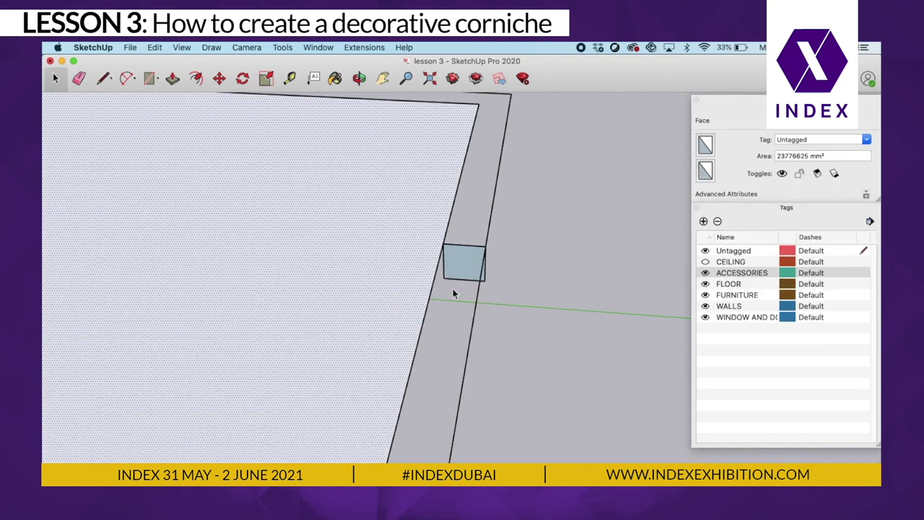
pyautogui.click(453, 289)
# Step: Draw three connected arcs across the vertical face, forming a wavy cornice curve from its upper inner edge toward the lower outer corner
pyautogui.moveTo(393, 295); pyautogui.dragTo(429, 285, button='middle')
pyautogui.scroll(6, 426, 283)
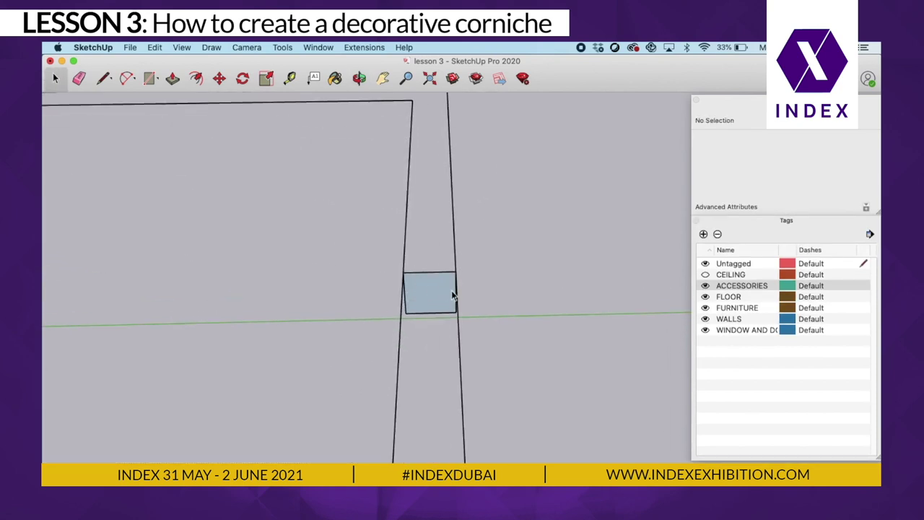
pyautogui.scroll(-2, 422, 279)
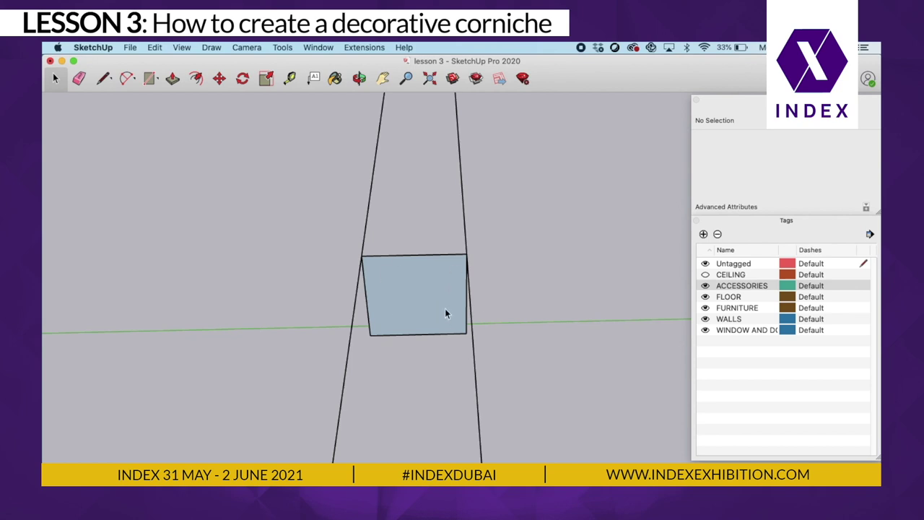
pyautogui.click(104, 81)
pyautogui.scroll(3, 426, 294)
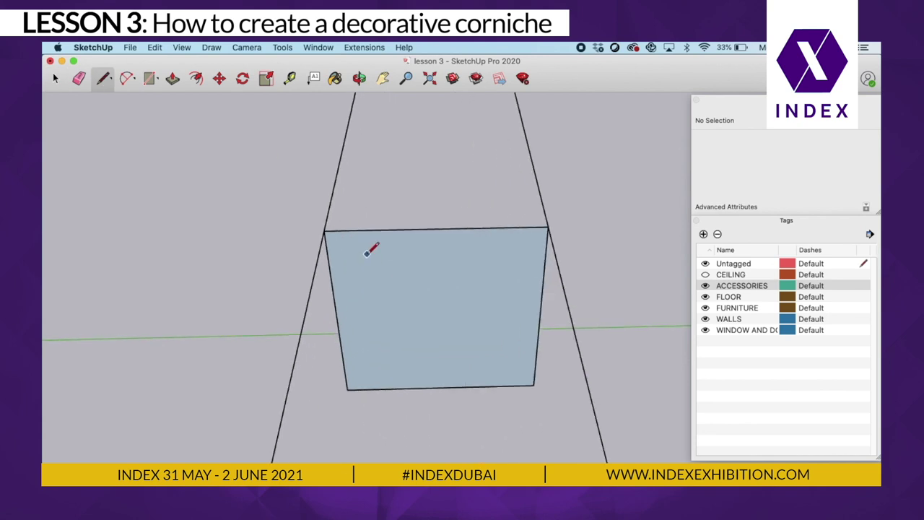
pyautogui.click(126, 79)
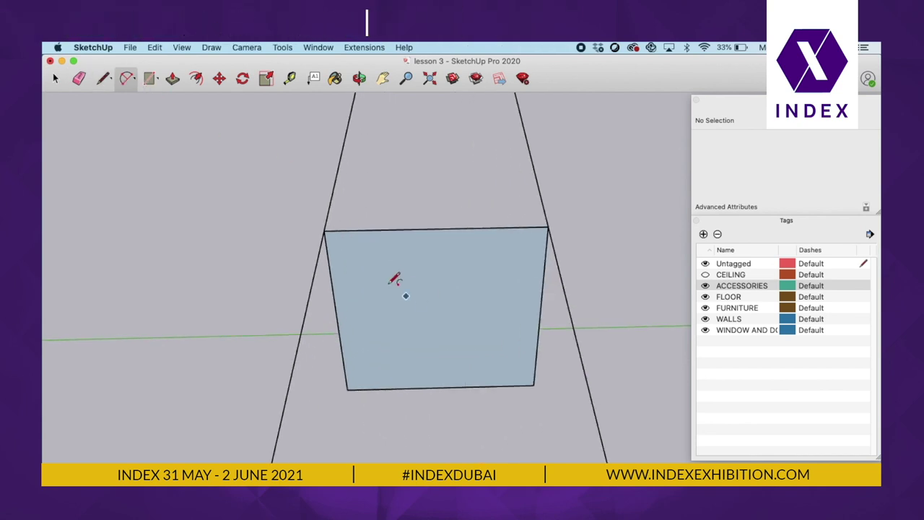
pyautogui.click(326, 246)
pyautogui.click(404, 309)
pyautogui.click(353, 292)
pyautogui.click(404, 309)
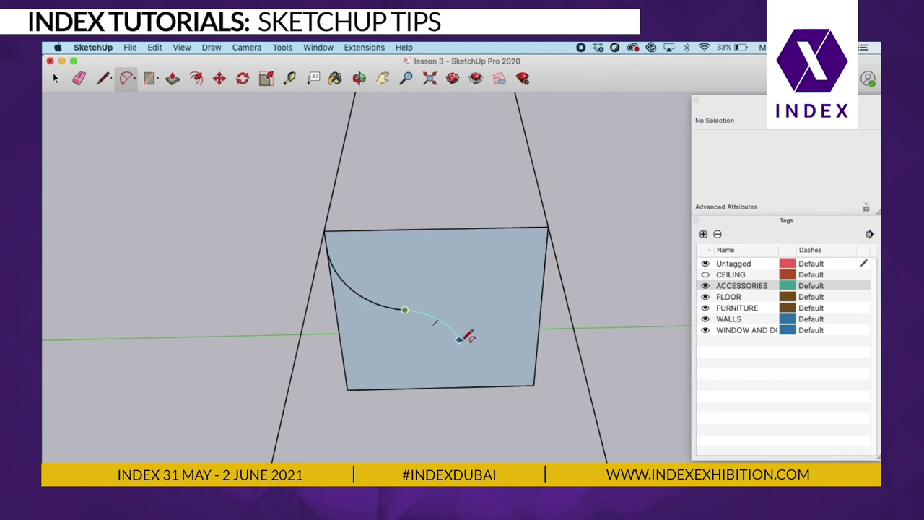
pyautogui.click(461, 348)
pyautogui.click(461, 345)
pyautogui.scroll(6, 419, 311)
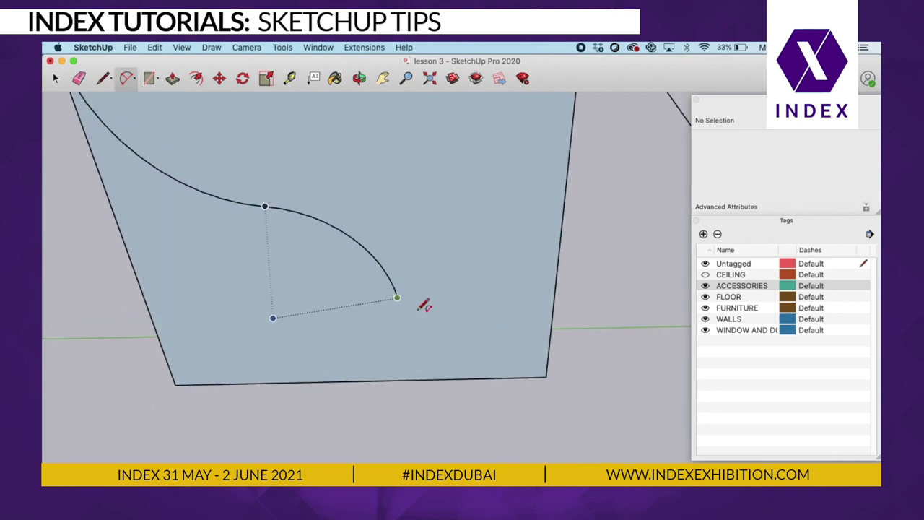
pyautogui.click(466, 328)
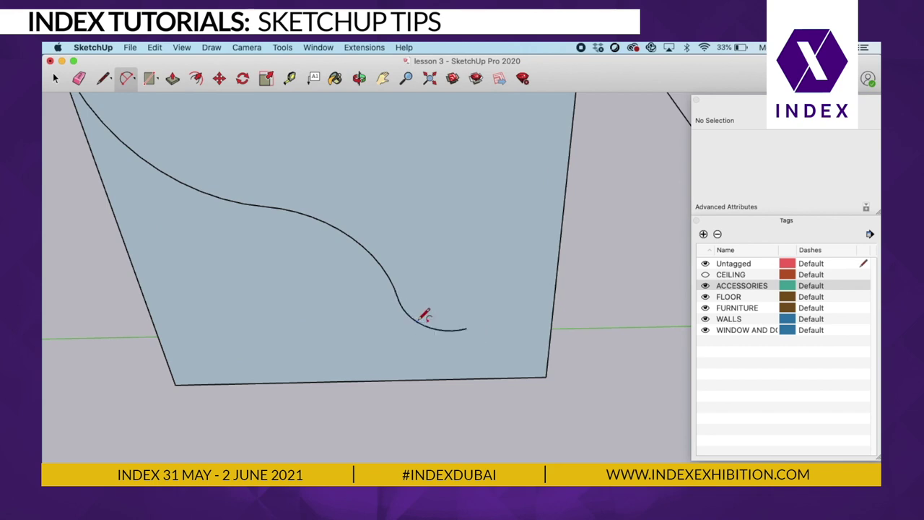
# Step: Continue the cornice curve with short stepped lines down, across and down to the face's lower edge
pyautogui.press('l')
pyautogui.click(466, 329)
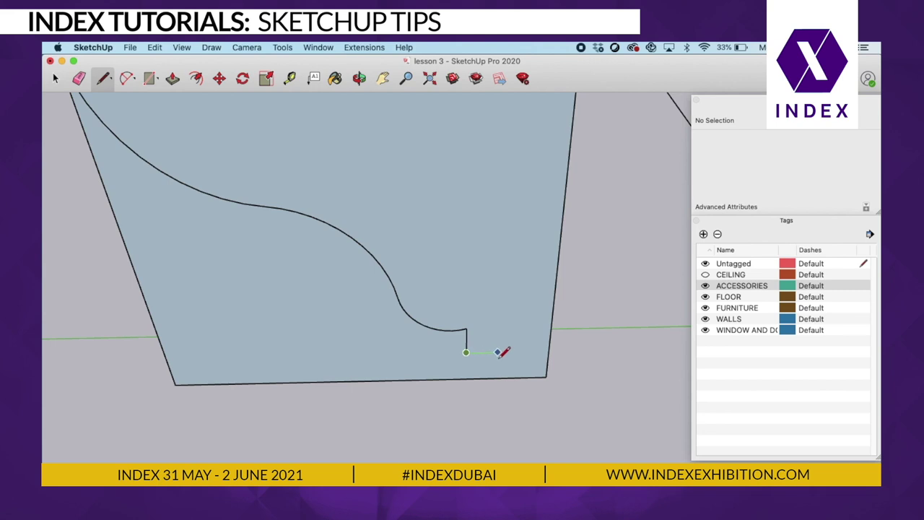
pyautogui.click(491, 352)
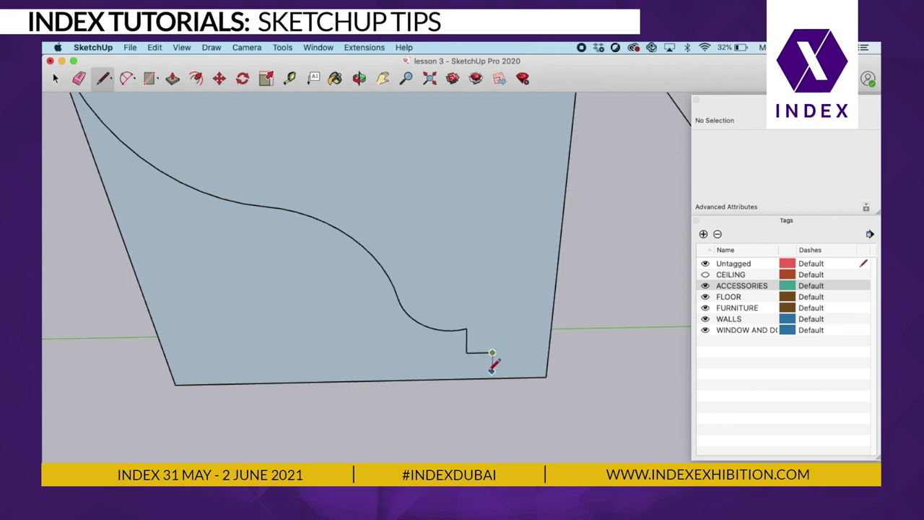
pyautogui.click(492, 377)
pyautogui.press('space')
pyautogui.scroll(-5, 519, 376)
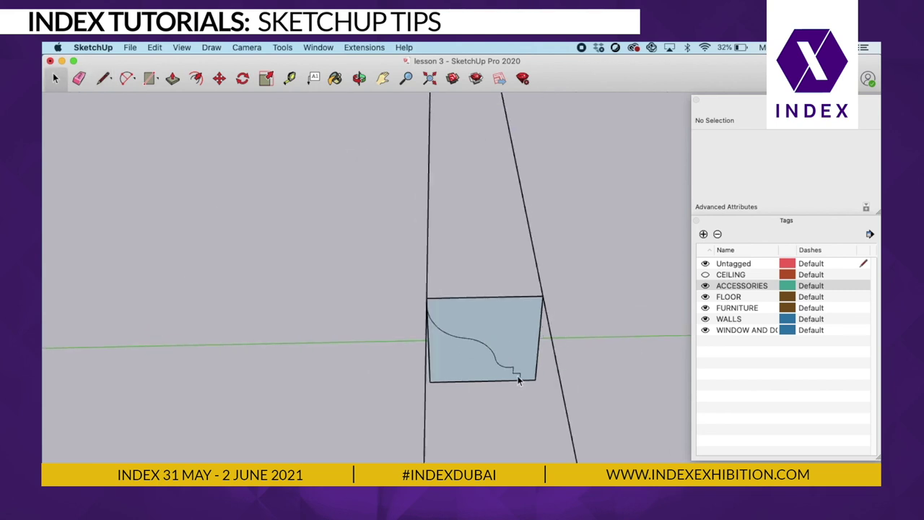
# Step: Delete the waste area below the cornice curve along with its outer corner edges, leaving the moulding profile
pyautogui.moveTo(488, 355); pyautogui.dragTo(497, 314, button='middle')
pyautogui.scroll(4, 497, 314)
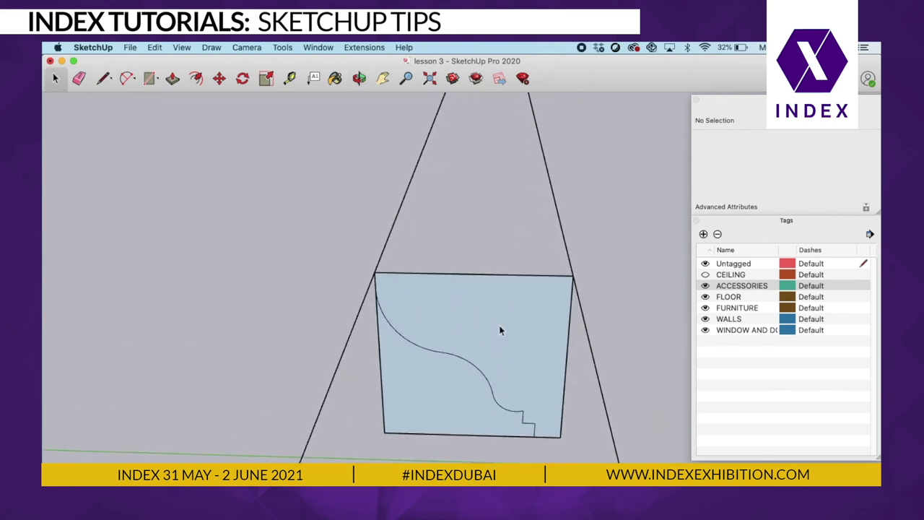
pyautogui.click(499, 326)
pyautogui.click(434, 403)
pyautogui.click(480, 325)
pyautogui.keyDown('shift'); pyautogui.moveTo(475, 427); pyautogui.dragTo(490, 364, button='middle'); pyautogui.keyUp('shift')
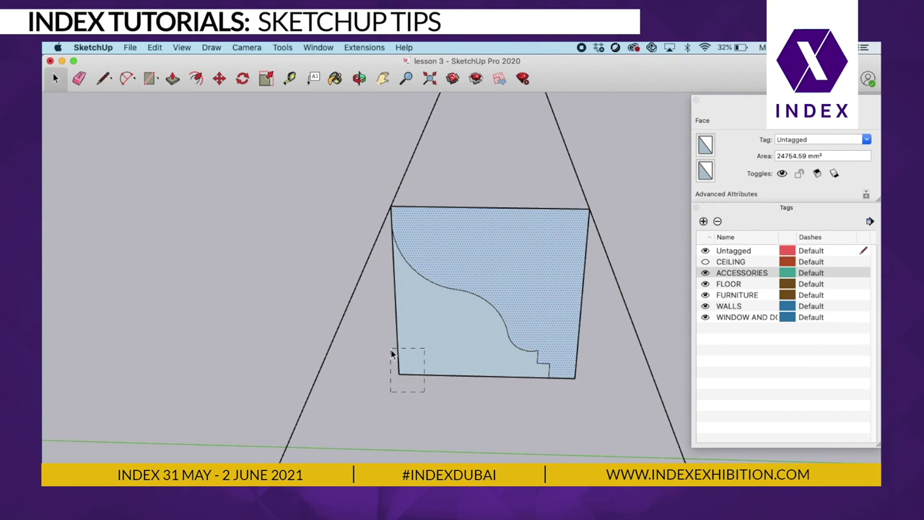
pyautogui.moveTo(392, 354); pyautogui.dragTo(392, 354)
pyautogui.press('Delete')
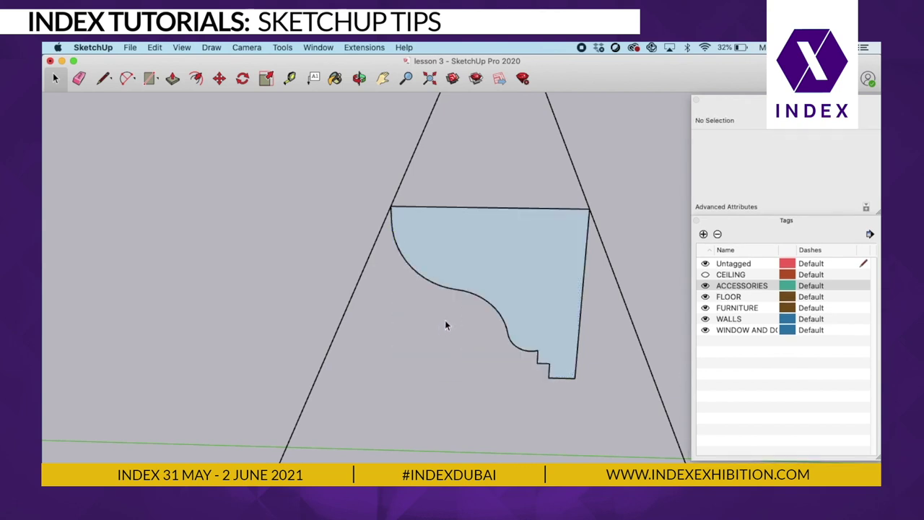
# Step: Delete the four outer rectangle edges, leaving the inner rectangle as the path beside the cornice profile
pyautogui.scroll(-10, 445, 290)
pyautogui.moveTo(497, 394)
pyautogui.keyDown('shift'); pyautogui.mouseDown(button='middle')
pyautogui.moveTo(505, 420)
pyautogui.moveTo(564, 264)
pyautogui.moveTo(547, 264)
pyautogui.moveTo(561, 295)
pyautogui.moveTo(552, 299)
pyautogui.mouseUp(button='middle'); pyautogui.keyUp('shift')
pyautogui.click(545, 294)
pyautogui.press('Delete')
pyautogui.moveTo(537, 140); pyautogui.dragTo(511, 108)
pyautogui.press('Delete')
pyautogui.scroll(-1, 568, 221)
pyautogui.scroll(-3, 567, 218)
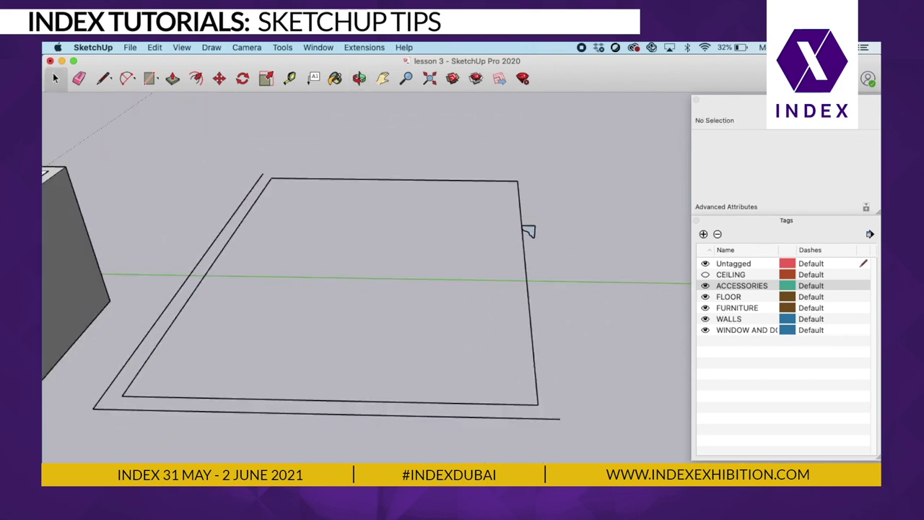
pyautogui.click(92, 406)
pyautogui.press('Delete')
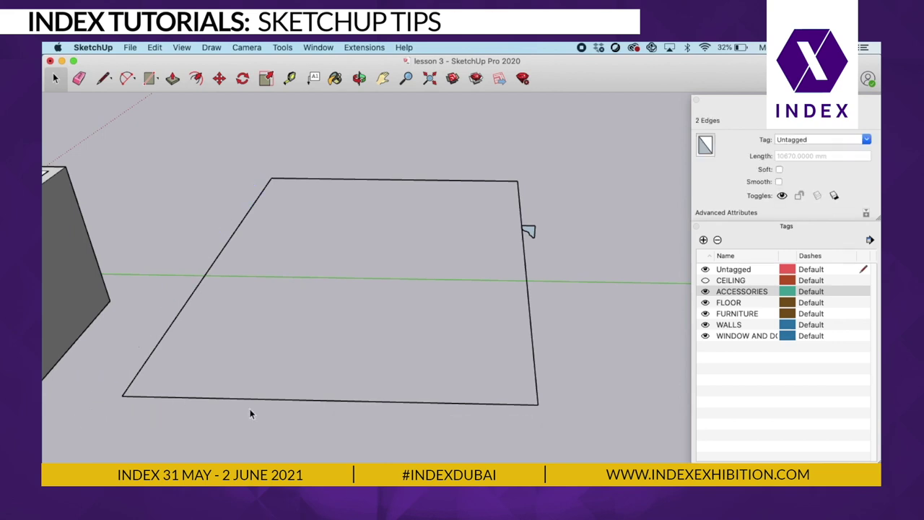
pyautogui.moveTo(415, 270); pyautogui.dragTo(430, 291, button='middle')
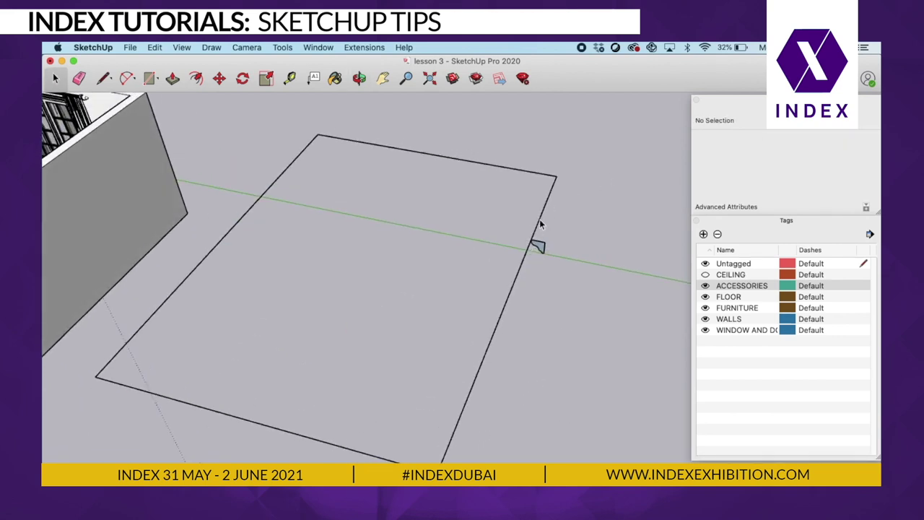
# Step: Sweep the cornice profile along the inner rectangle's edges with Follow Me, leaving the profile out of the path selection
pyautogui.tripleClick(540, 224)
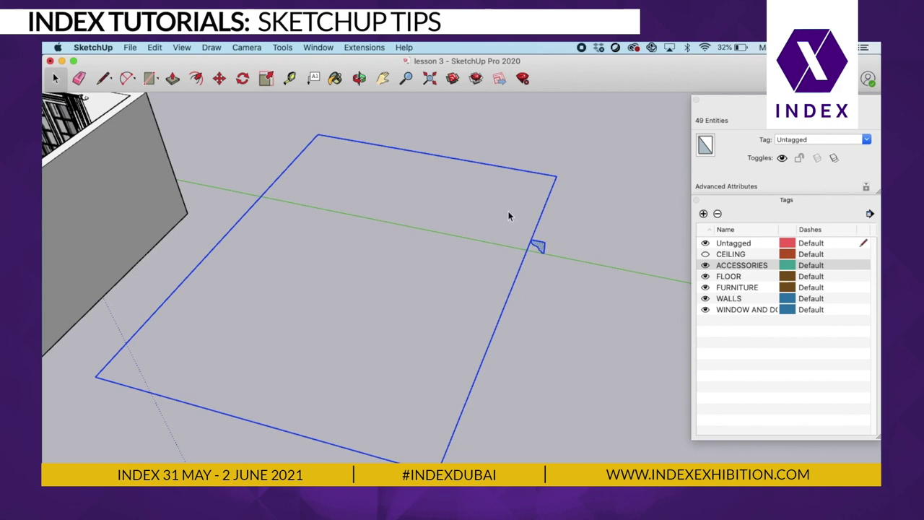
pyautogui.keyDown('shift'); pyautogui.moveTo(524, 231); pyautogui.dragTo(576, 292); pyautogui.keyUp('shift')
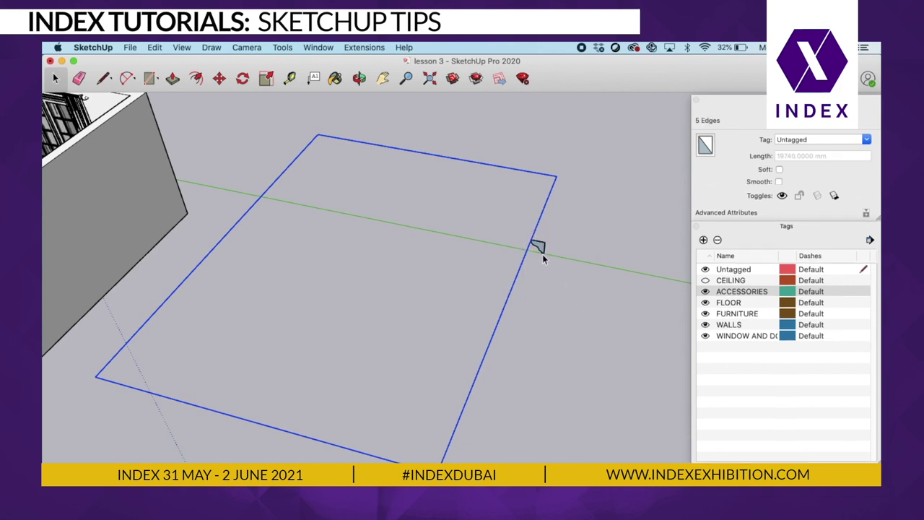
pyautogui.scroll(3, 538, 249)
pyautogui.moveTo(538, 249)
pyautogui.mouseDown(button='middle')
pyautogui.moveTo(543, 175)
pyautogui.moveTo(547, 250)
pyautogui.moveTo(547, 239)
pyautogui.moveTo(527, 237)
pyautogui.mouseUp(button='middle')
pyautogui.scroll(-6, 546, 260)
pyautogui.click(283, 48)
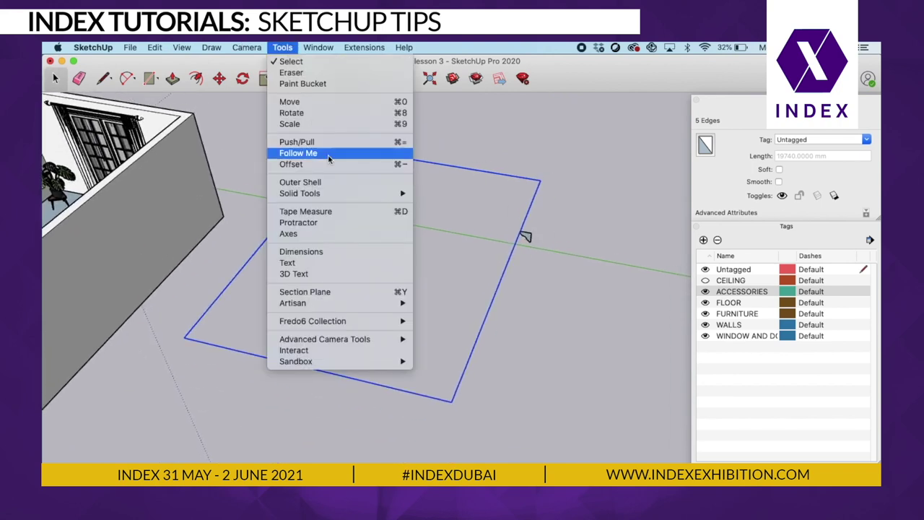
pyautogui.click(354, 155)
pyautogui.scroll(4, 531, 239)
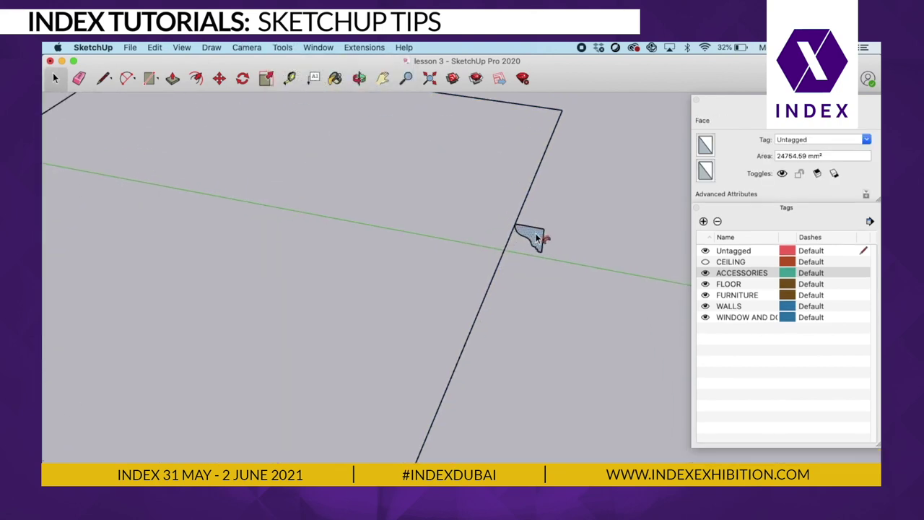
pyautogui.keyDown('alt'); pyautogui.click(535, 238); pyautogui.keyUp('alt')
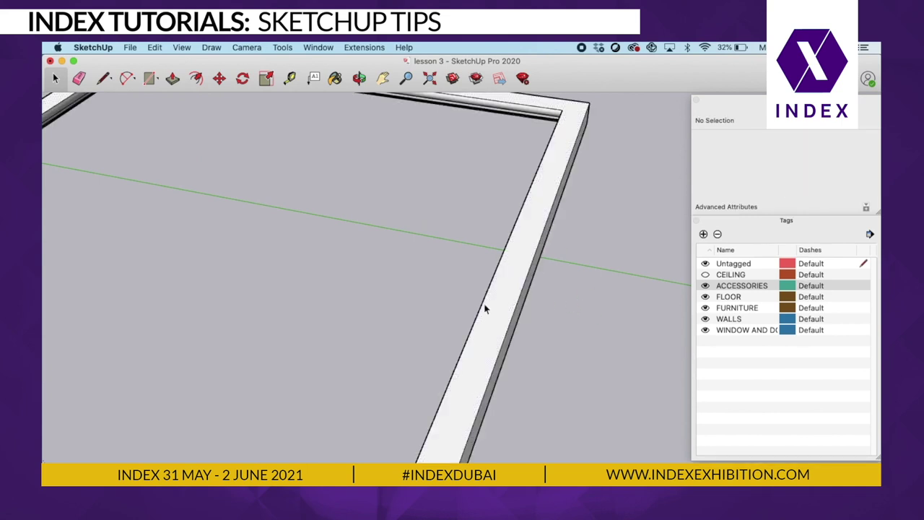
# Step: Select the entire swept cornice frame and make it a group
pyautogui.scroll(-3, 493, 296)
pyautogui.moveTo(487, 305); pyautogui.dragTo(315, 190, button='middle')
pyautogui.press('space')
pyautogui.moveTo(283, 152); pyautogui.dragTo(587, 444)
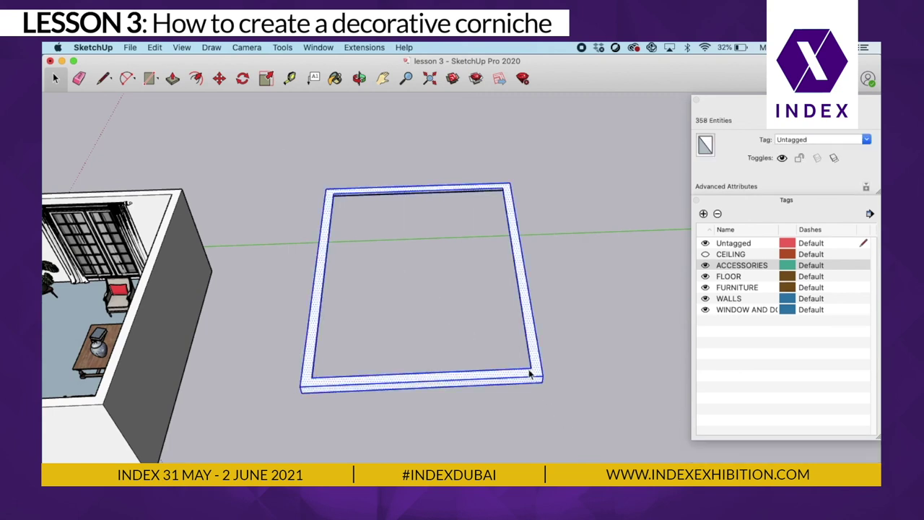
pyautogui.rightClick(529, 374)
pyautogui.click(566, 431)
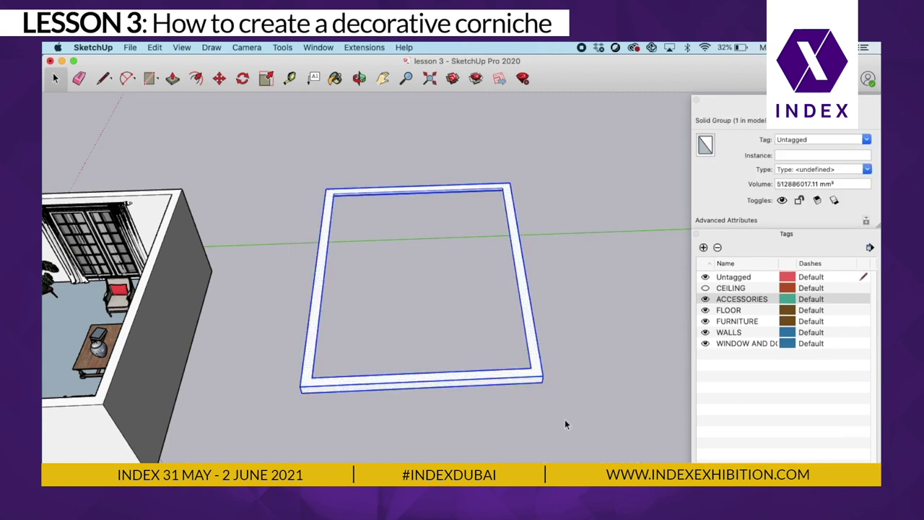
# Step: Move the cornice group by its upper outer corner onto the matching top inner corner of the room's walls
pyautogui.click(218, 78)
pyautogui.click(509, 183)
pyautogui.click(172, 195)
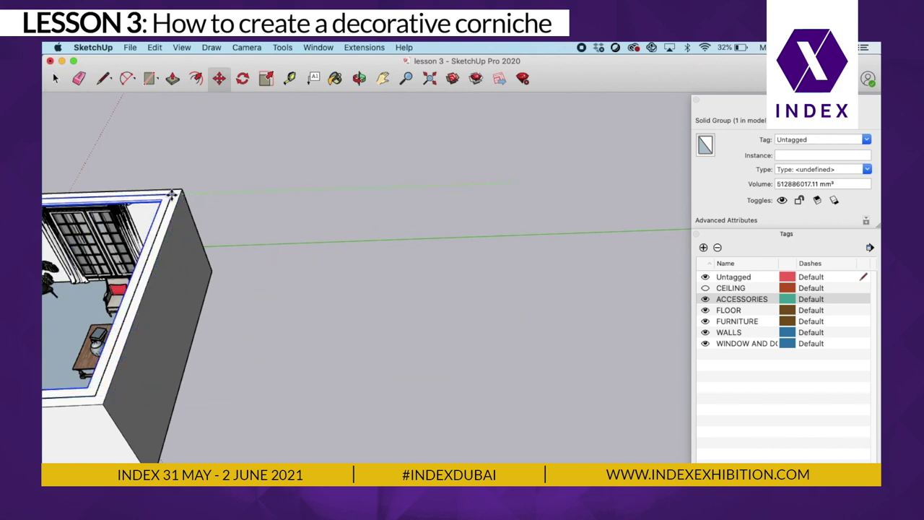
# Step: Show the CEILING tag, hide the window and door tag, and deselect the cornice to view it inside through the wall opening
pyautogui.keyDown('shift'); pyautogui.moveTo(268, 208); pyautogui.dragTo(276, 205, button='middle'); pyautogui.keyUp('shift')
pyautogui.keyDown('shift'); pyautogui.moveTo(521, 207); pyautogui.dragTo(600, 225, button='middle'); pyautogui.keyUp('shift')
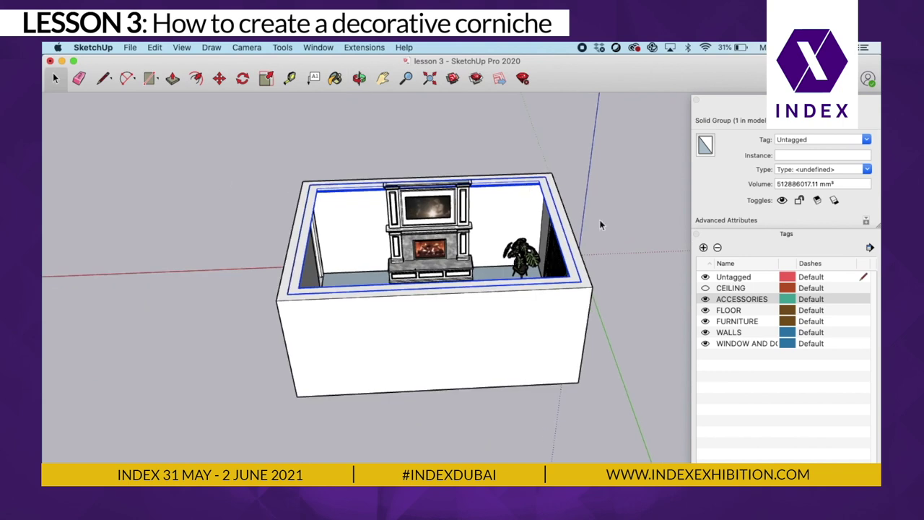
pyautogui.click(706, 289)
pyautogui.moveTo(547, 275); pyautogui.dragTo(722, 329, button='middle')
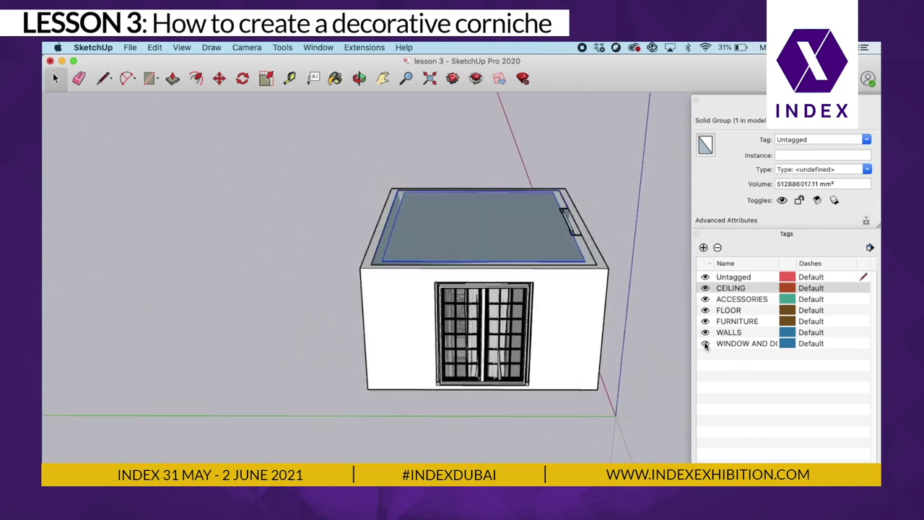
pyautogui.click(706, 345)
pyautogui.moveTo(514, 303); pyautogui.dragTo(489, 229, button='middle')
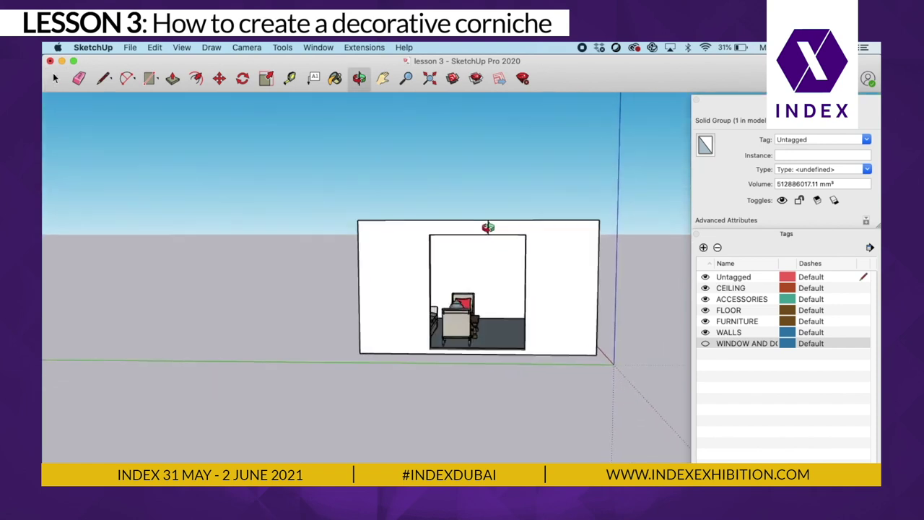
pyautogui.scroll(5, 473, 287)
pyautogui.click(130, 375)
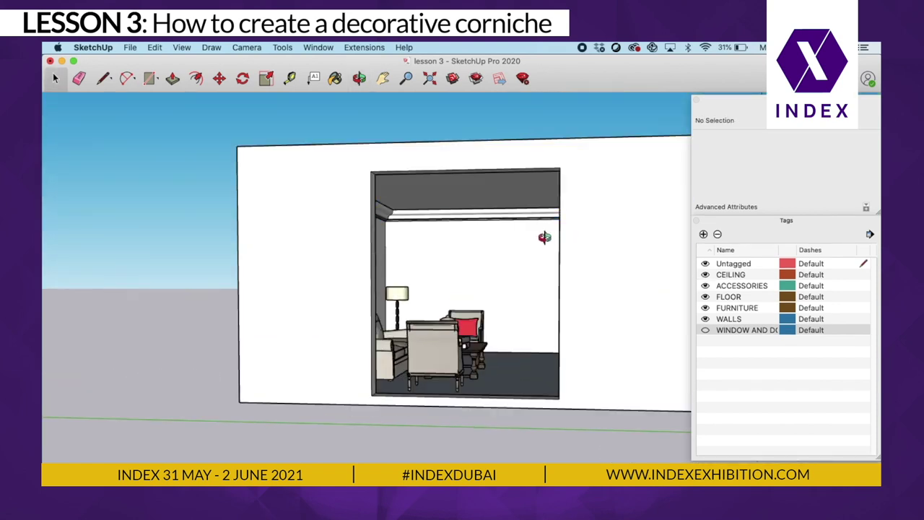